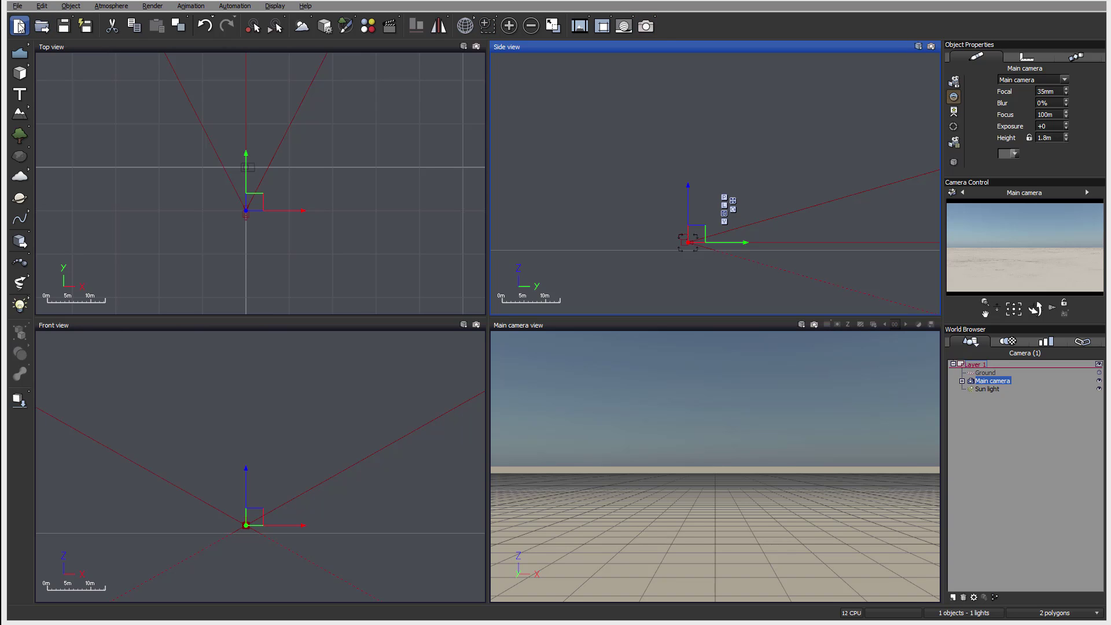
- Create a new default scene via File > New, then reopen the File menu and dismiss it
left_click(15, 7)
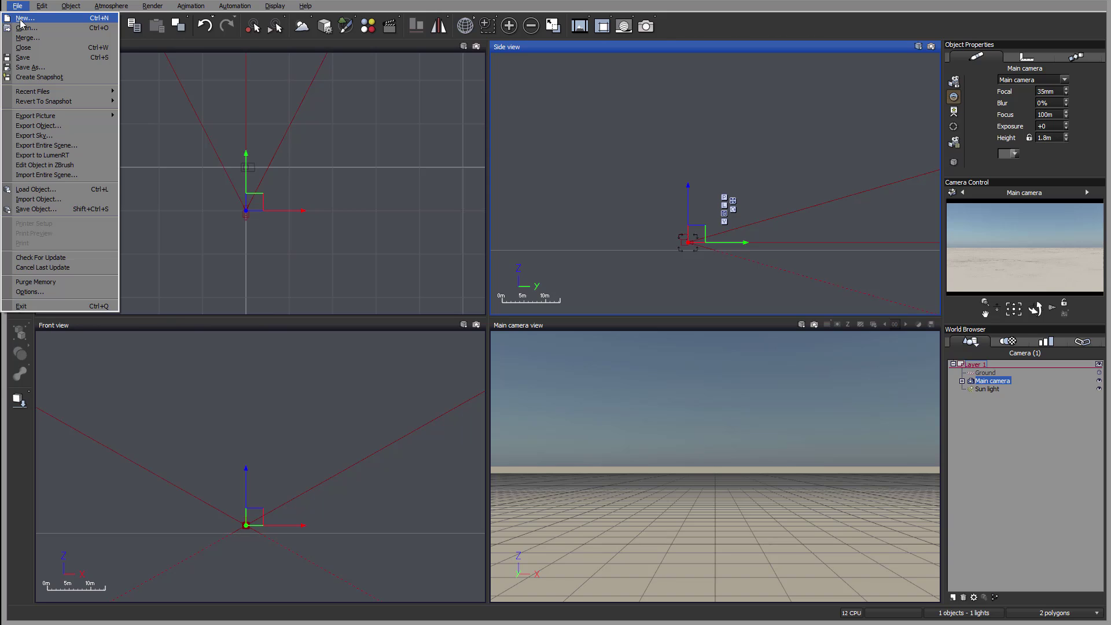
left_click(21, 18)
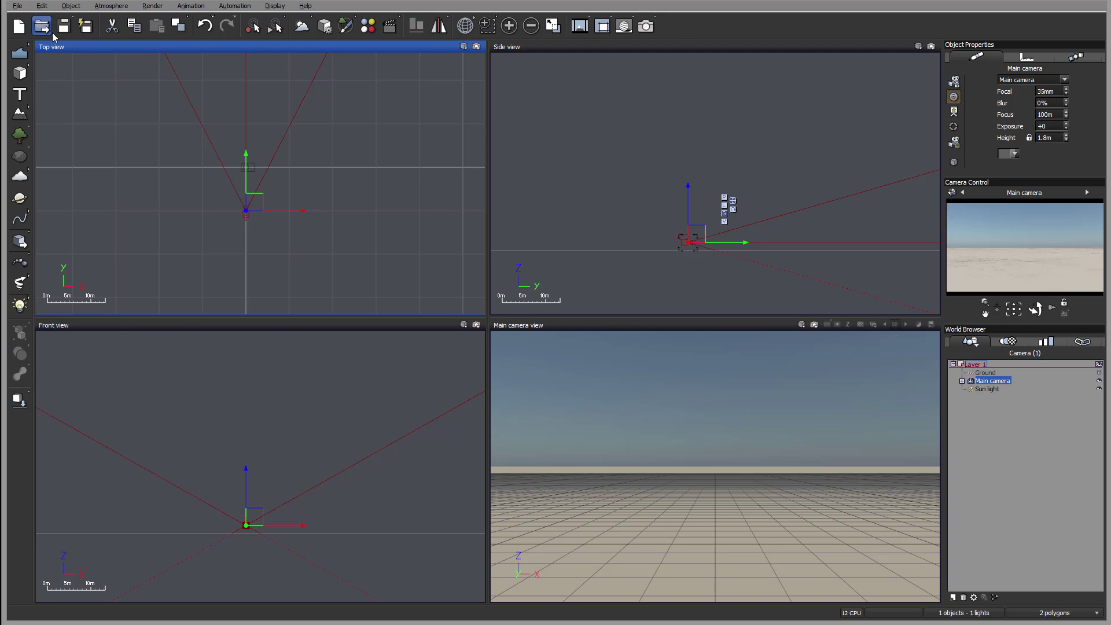
left_click(18, 6)
mouse_move(81, 104)
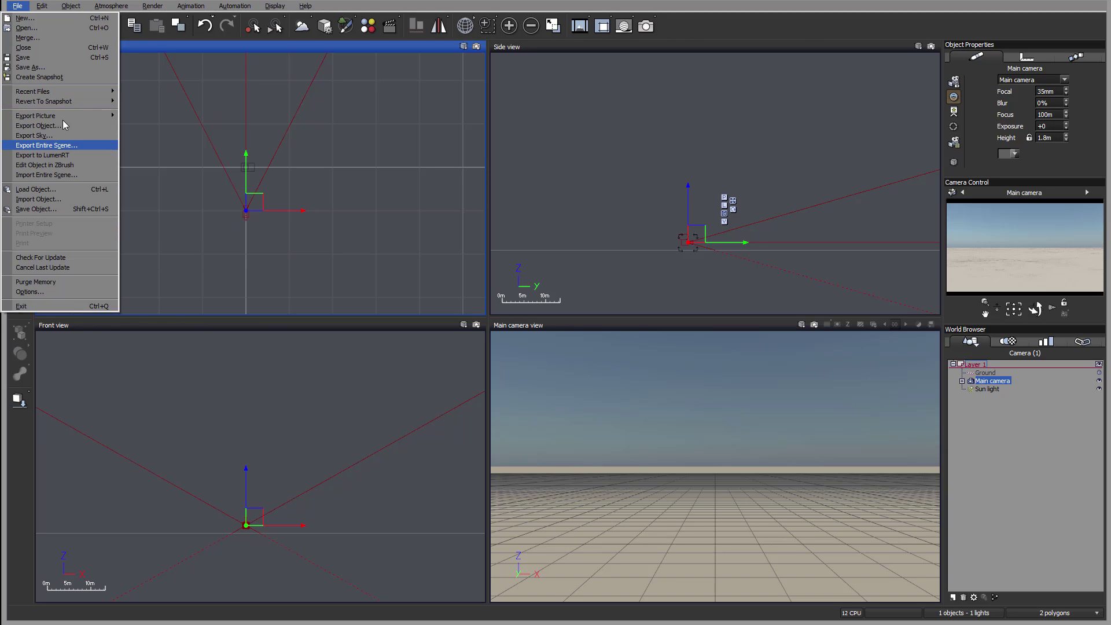
left_click(166, 35)
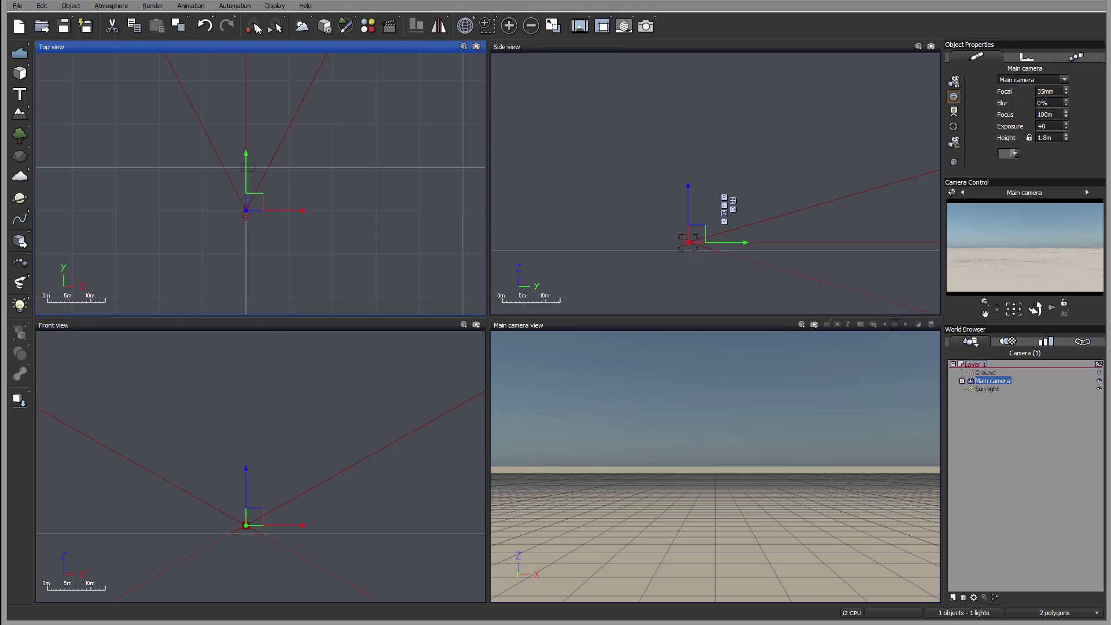
- Show the Redo dropdown list of redoable actions
left_click(226, 23)
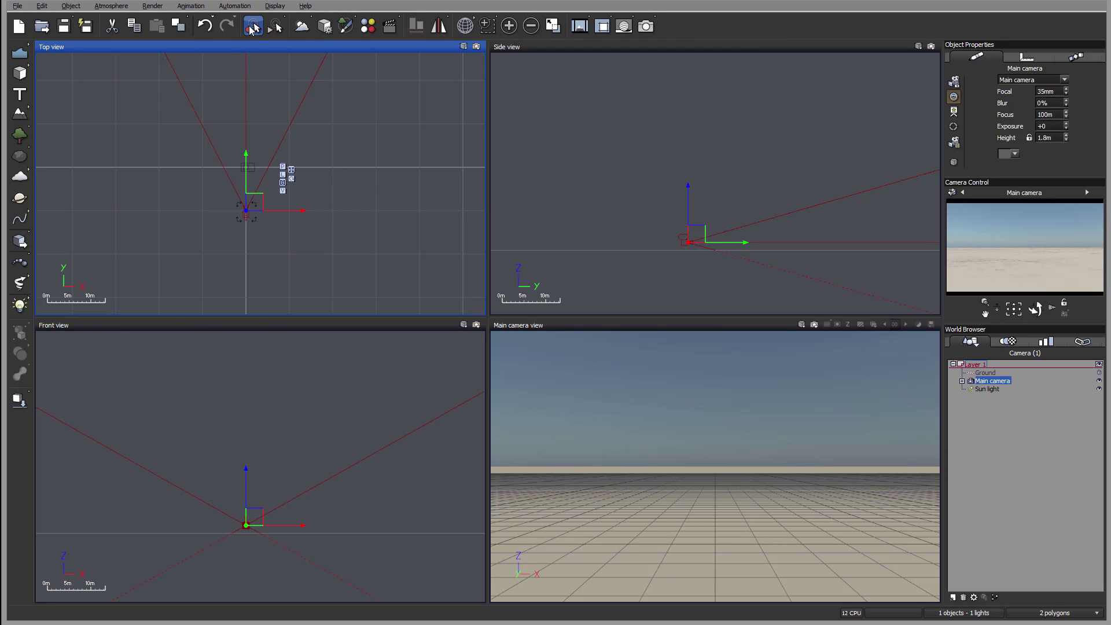
- Close the Atmosphere Editor and atmosphere preset library unchanged, then deselect the camera in Top view
left_click(302, 28)
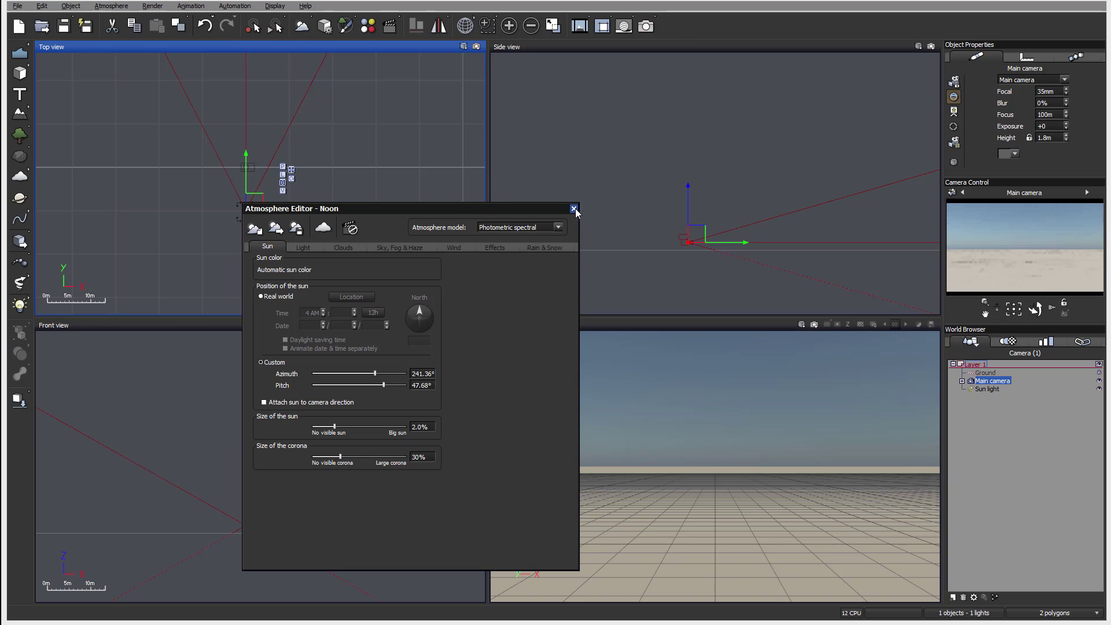
left_click(573, 209)
right_click(307, 25)
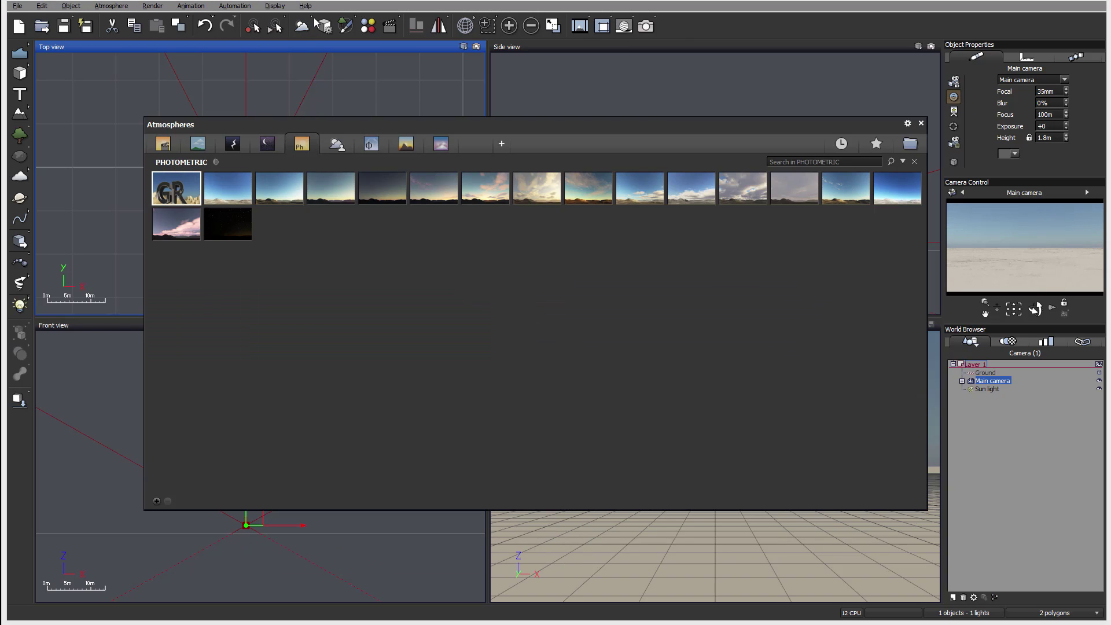
left_click(921, 123)
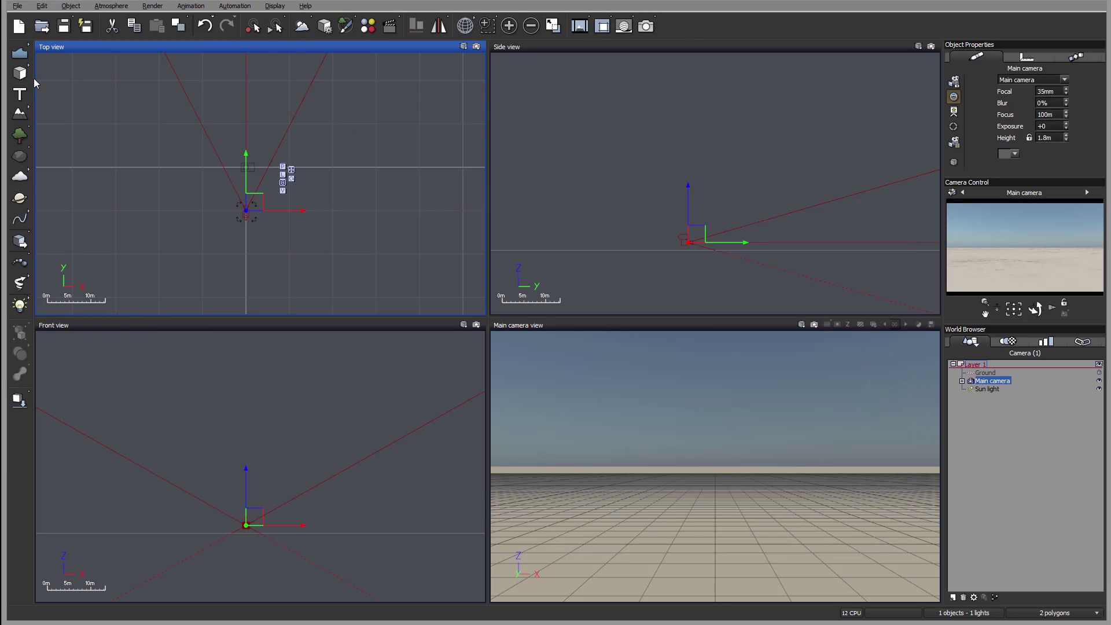
left_click(392, 165)
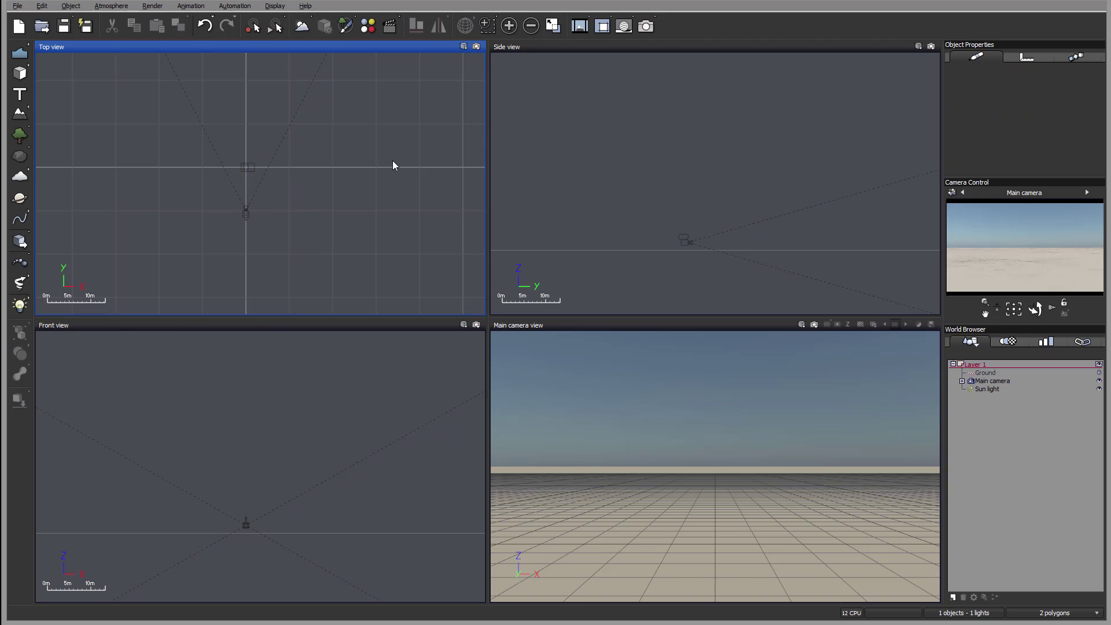
- Add a cube and move it further out in front of the main camera
left_click(250, 212)
left_click(325, 27)
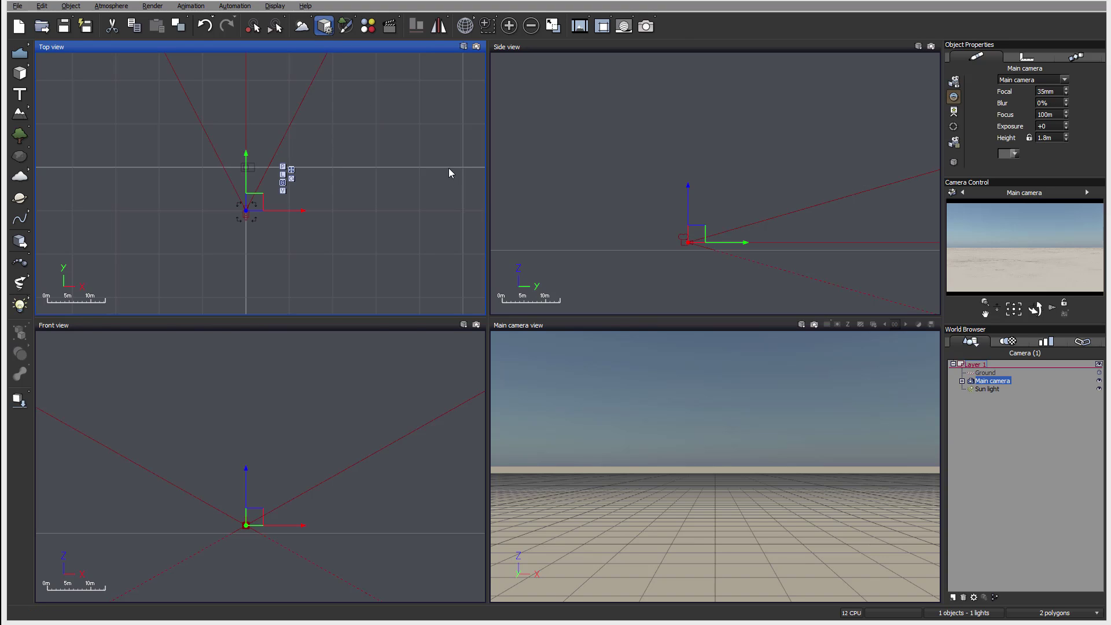
left_click(412, 72)
left_click(20, 72)
left_click_drag(276, 182, 261, 160)
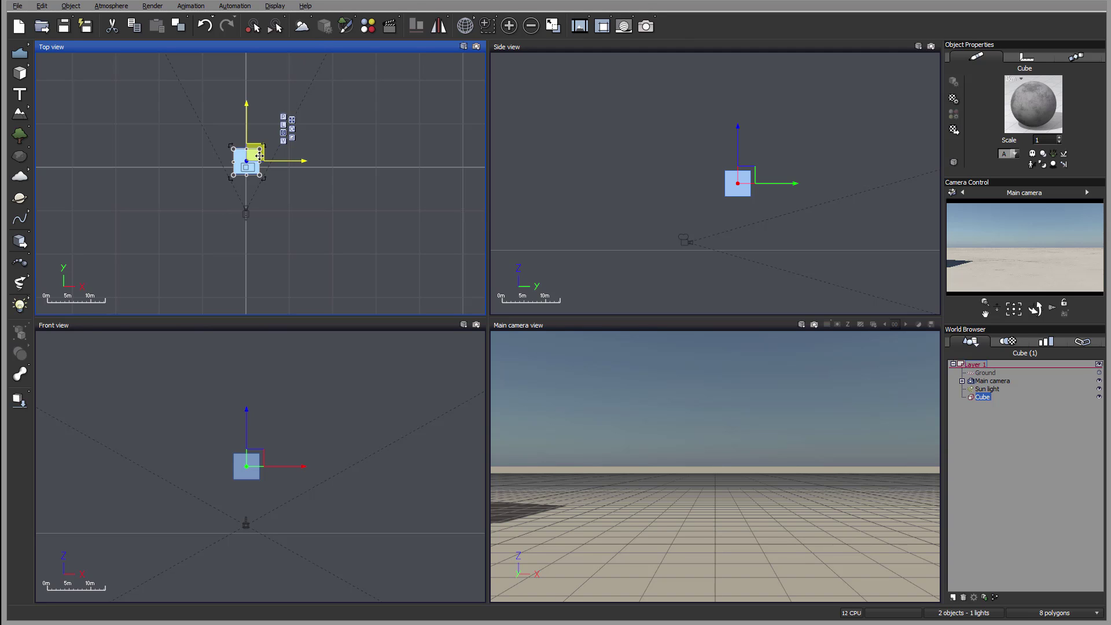
- Add a Joshua Stone rock, move it beside the cube and scale it up
right_click(24, 162)
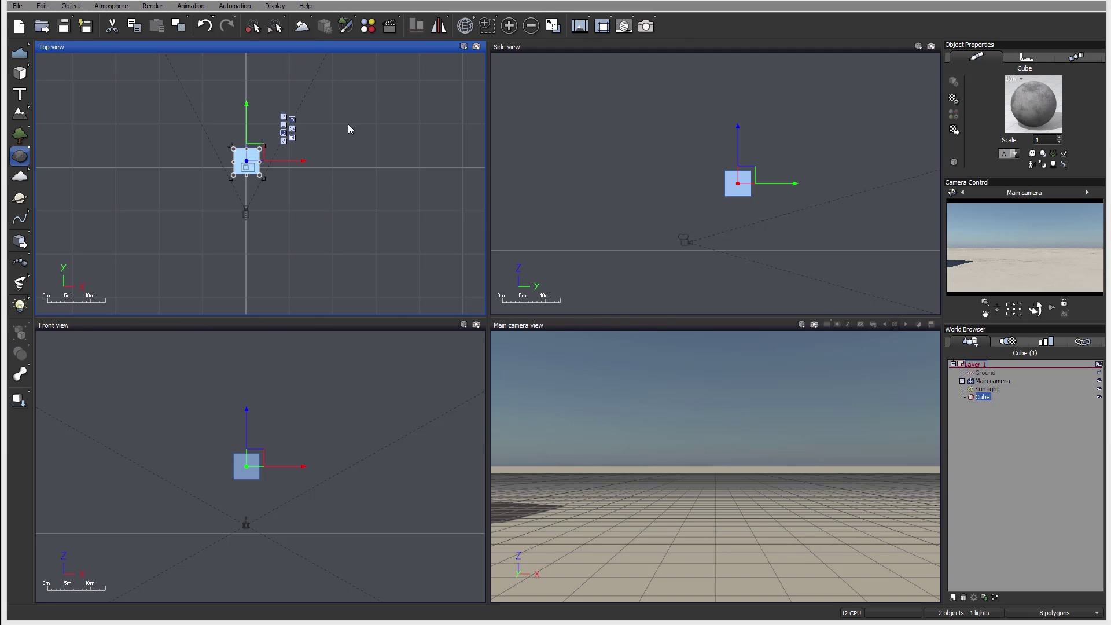
double_click(252, 252)
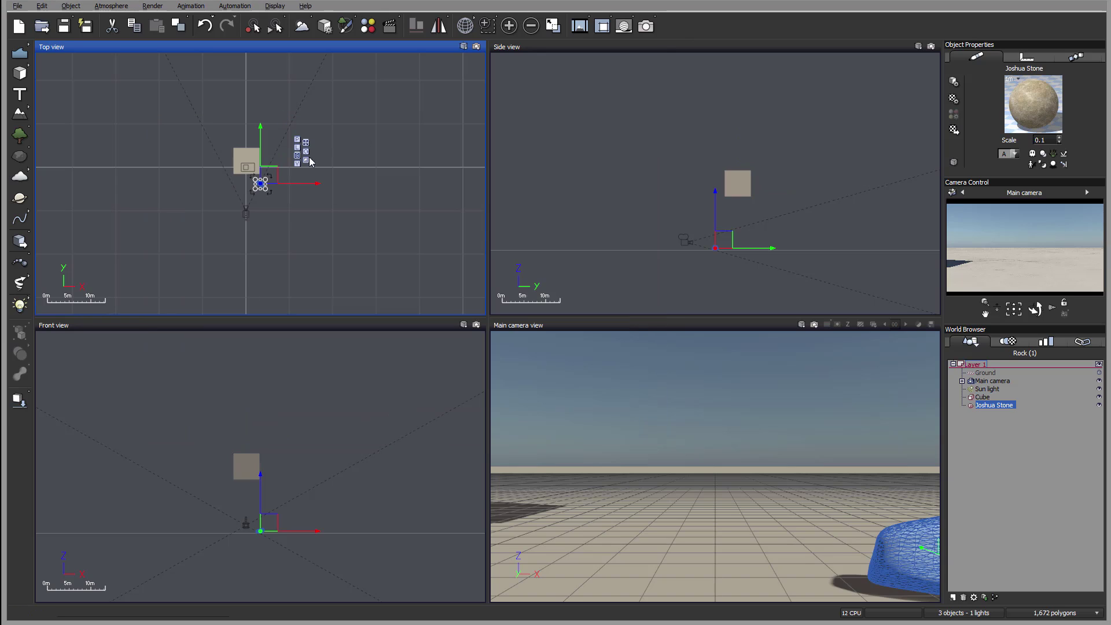
left_click(324, 26)
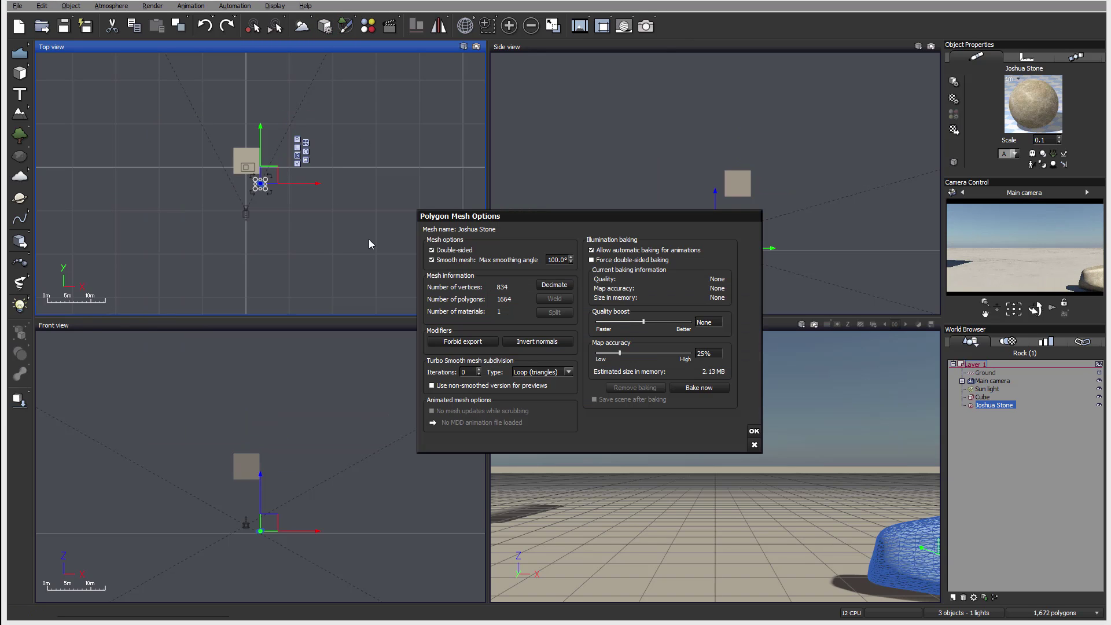
left_click(754, 445)
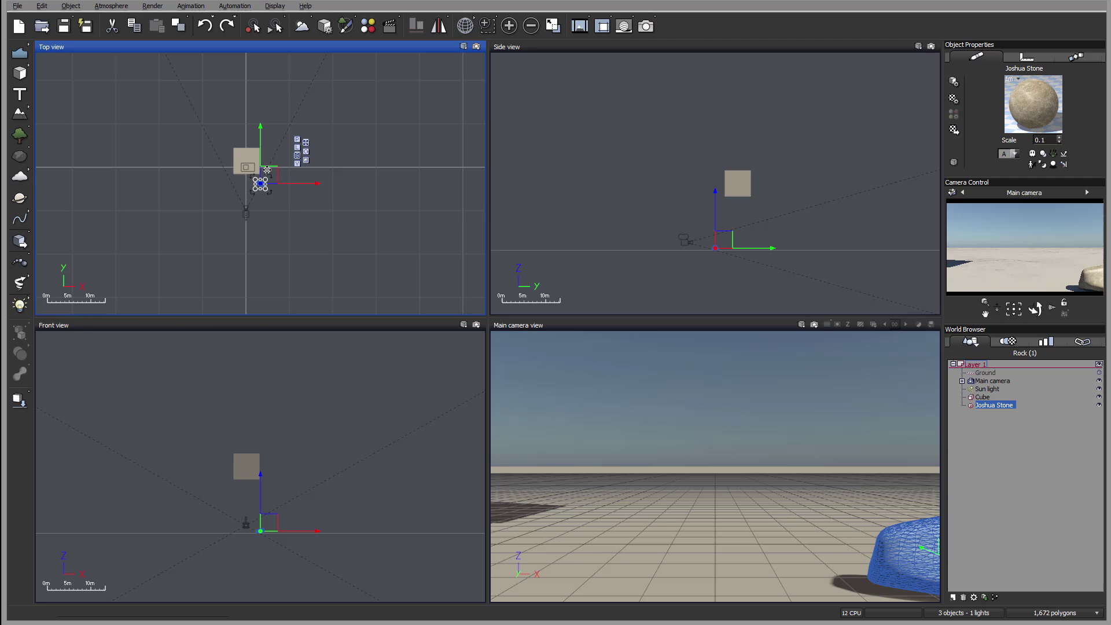
left_click_drag(269, 173, 274, 120)
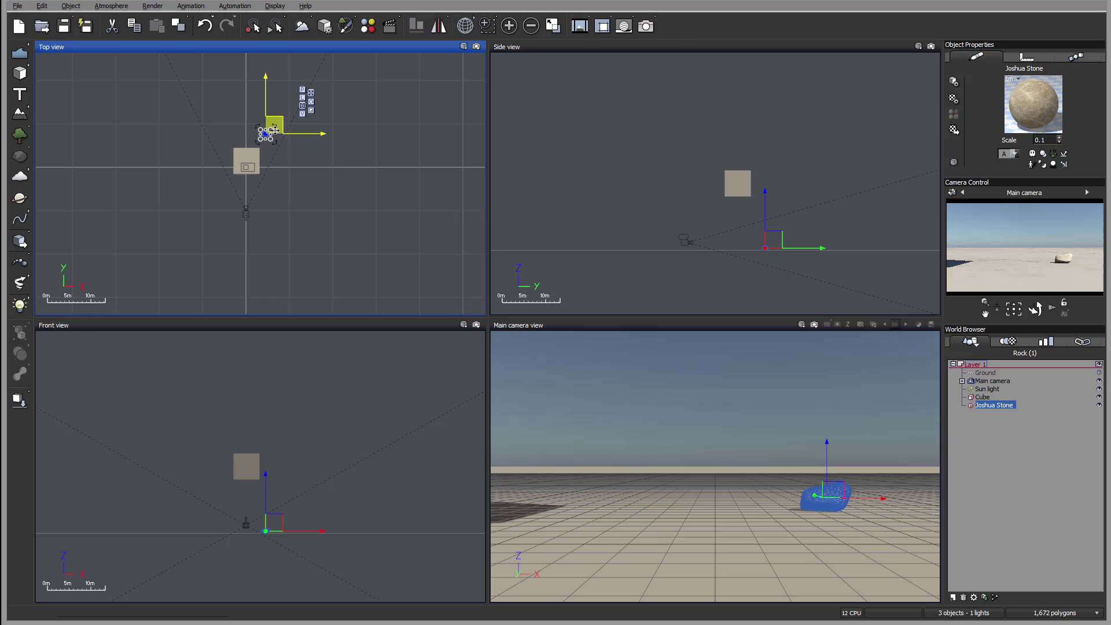
left_click_drag(280, 126, 307, 97)
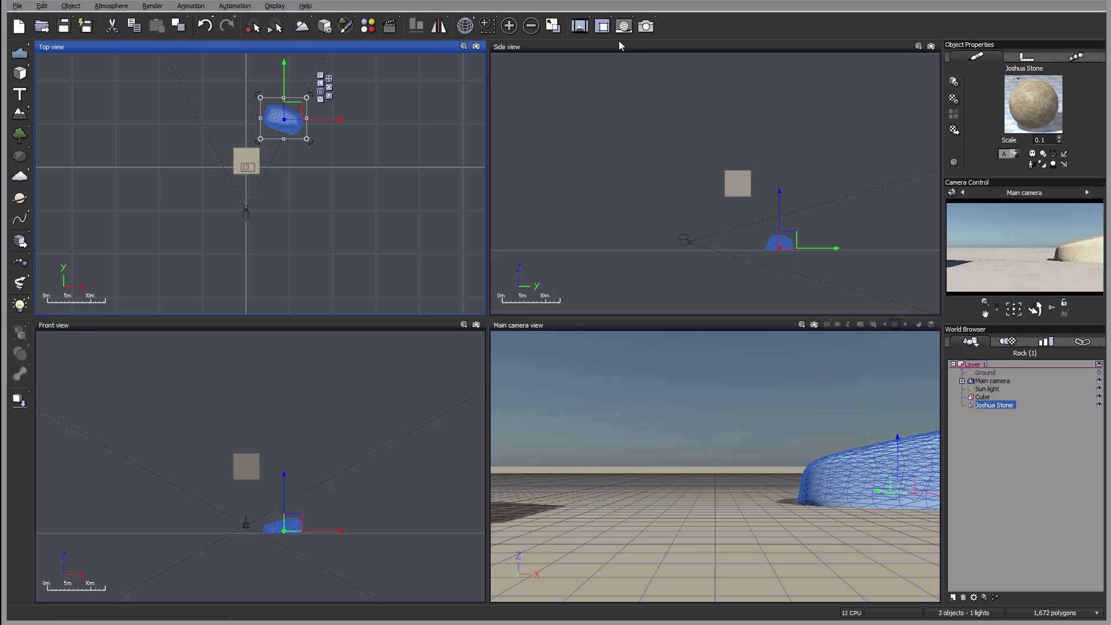
left_click(362, 29)
left_click_drag(183, 136, 299, 126)
left_click(442, 95)
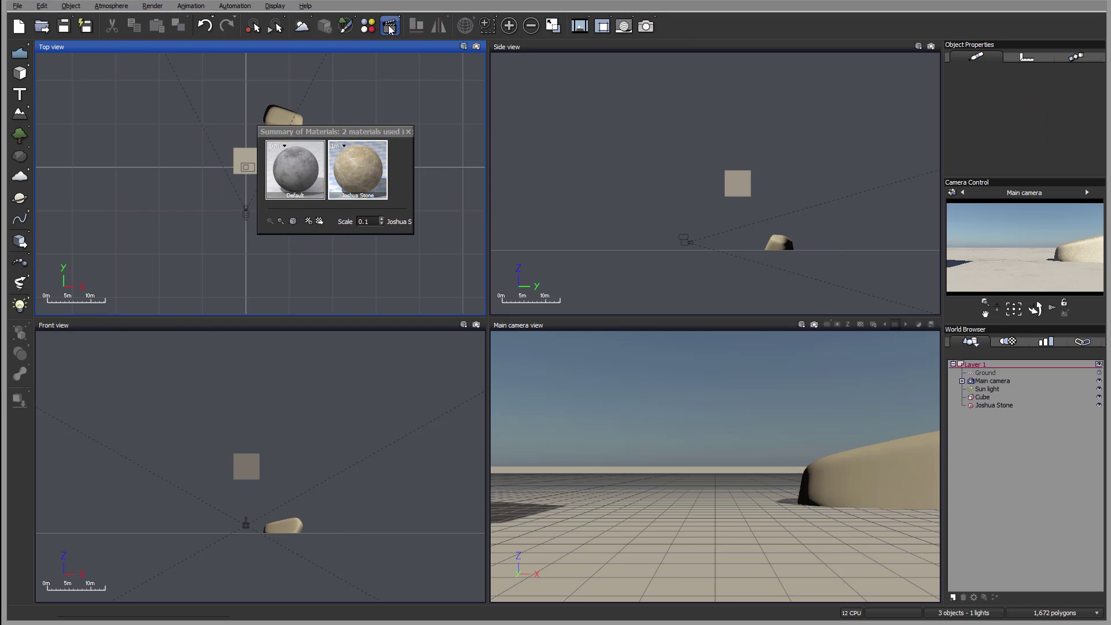
left_click(369, 30)
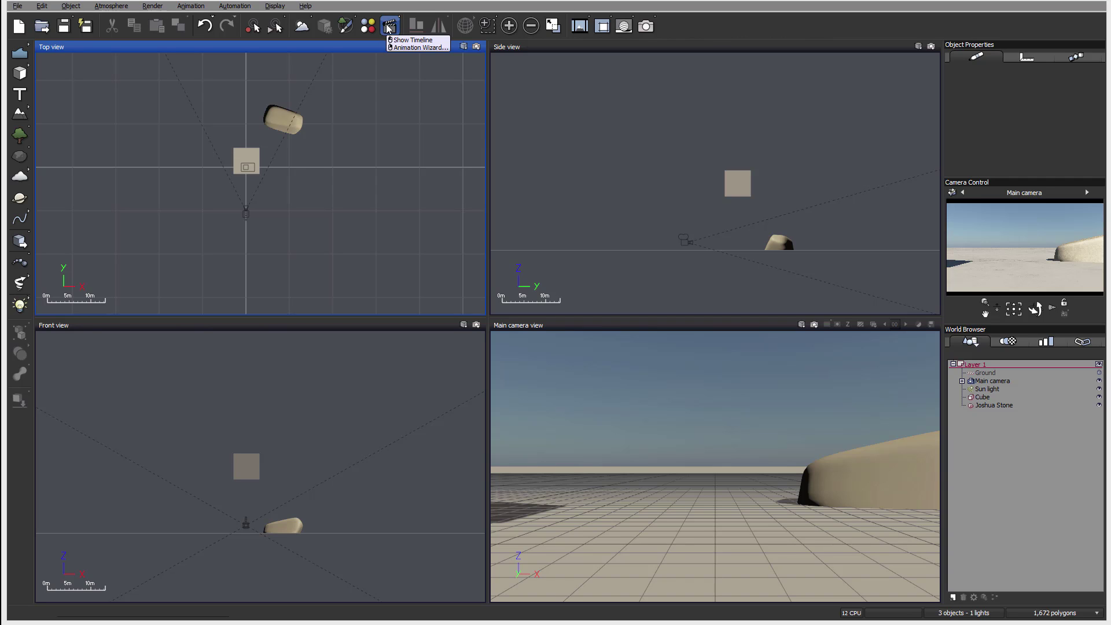
left_click(292, 129)
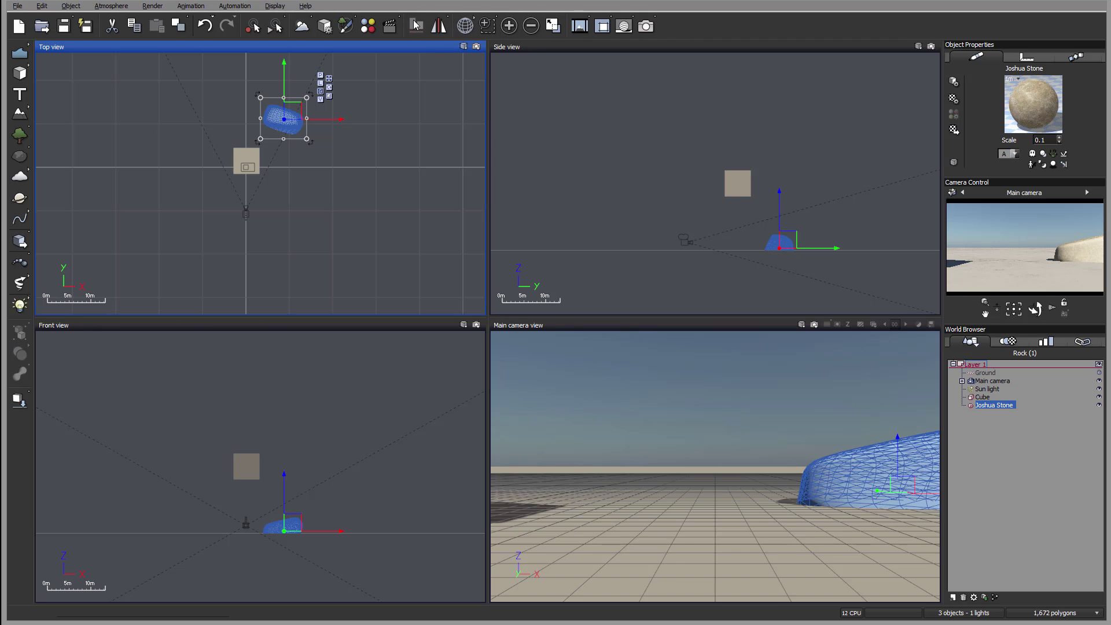
left_click(243, 154, "shift")
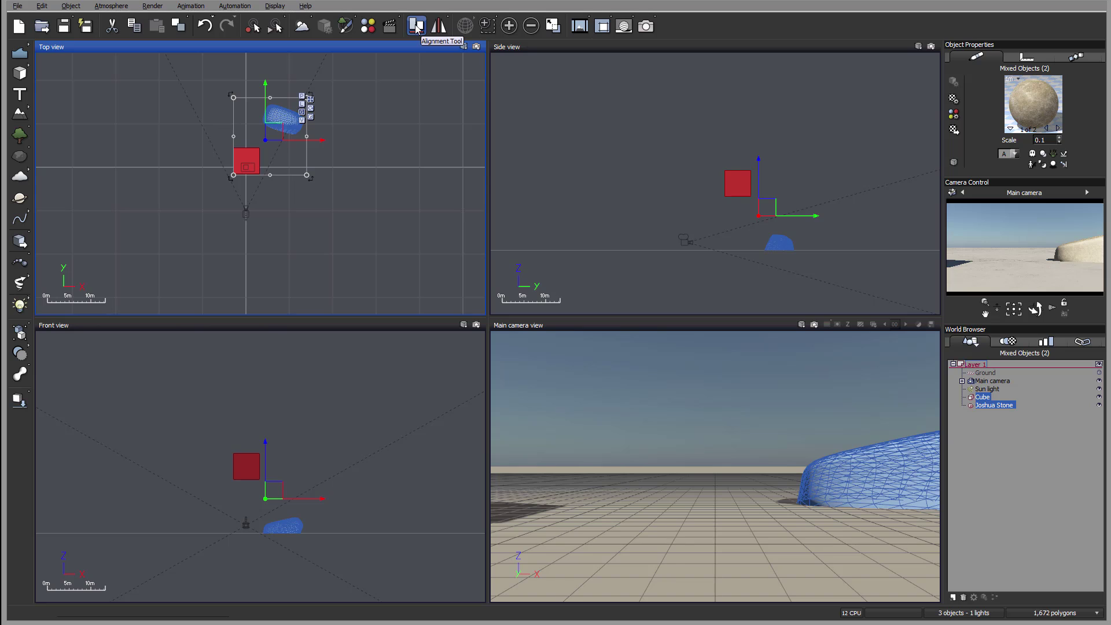
left_click(357, 157)
left_click(284, 120)
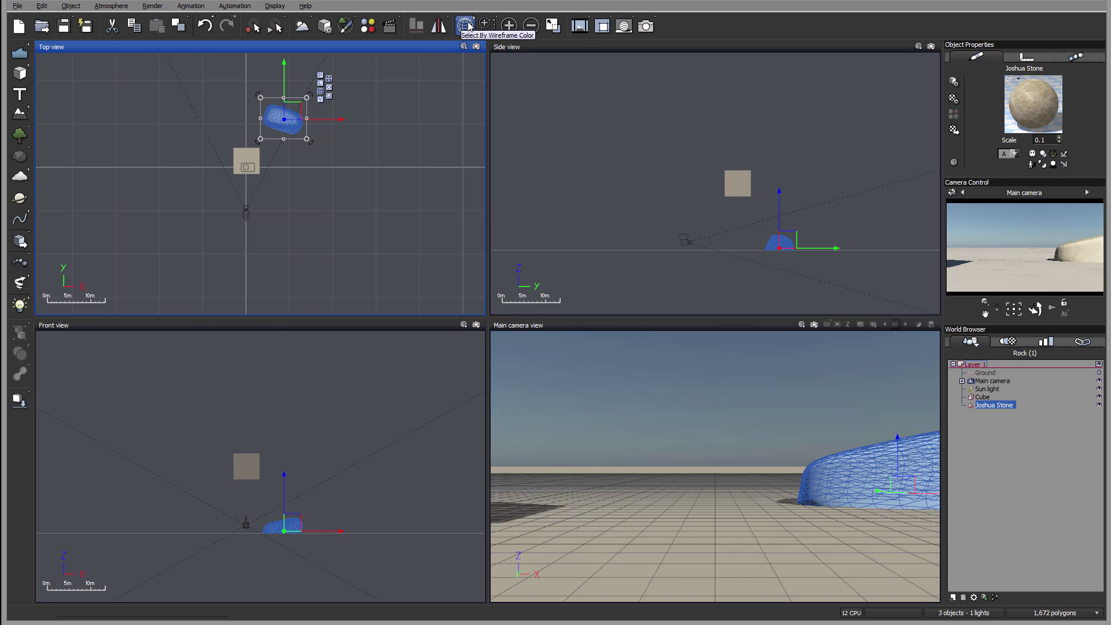
mouse_move(468, 26)
left_mouse_down()
mouse_move(528, 34)
mouse_move(501, 40)
mouse_move(475, 27)
left_mouse_up()
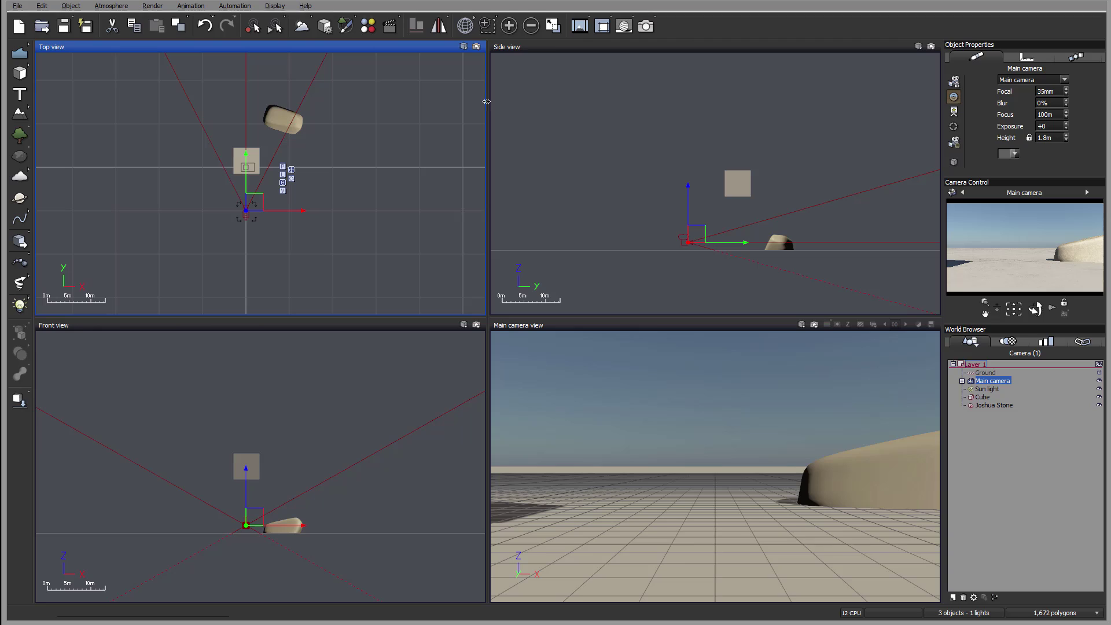
- Zoom the Top view in on the cube and stone with Frame Selected Area
left_click(488, 23)
left_click_drag(182, 109, 360, 242)
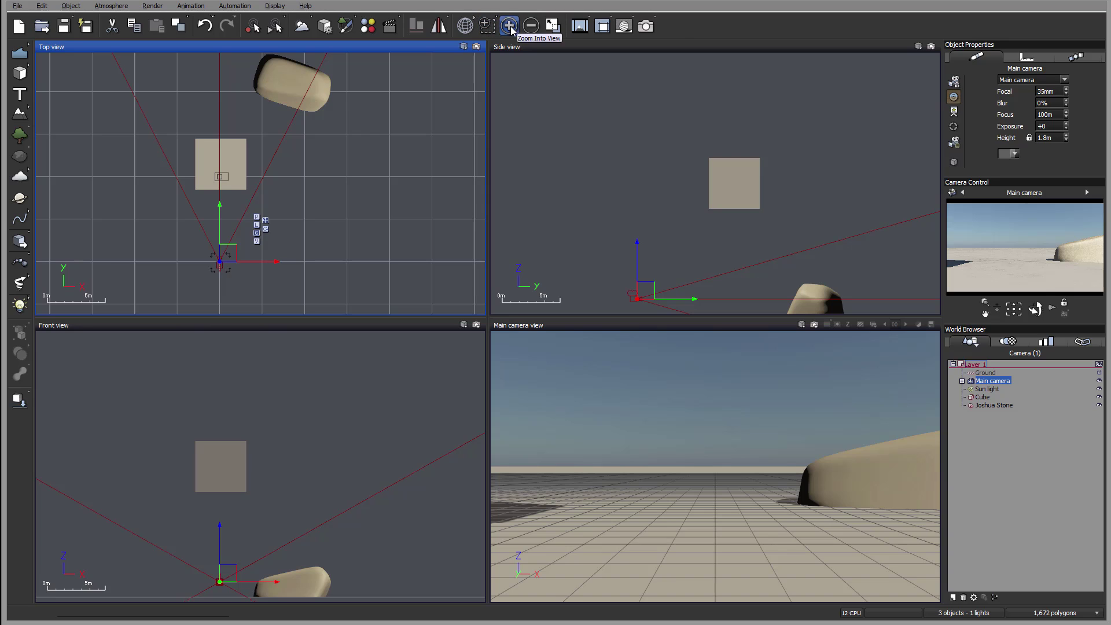
scroll(362, 158, "down", 4)
scroll(363, 157, "up", 4)
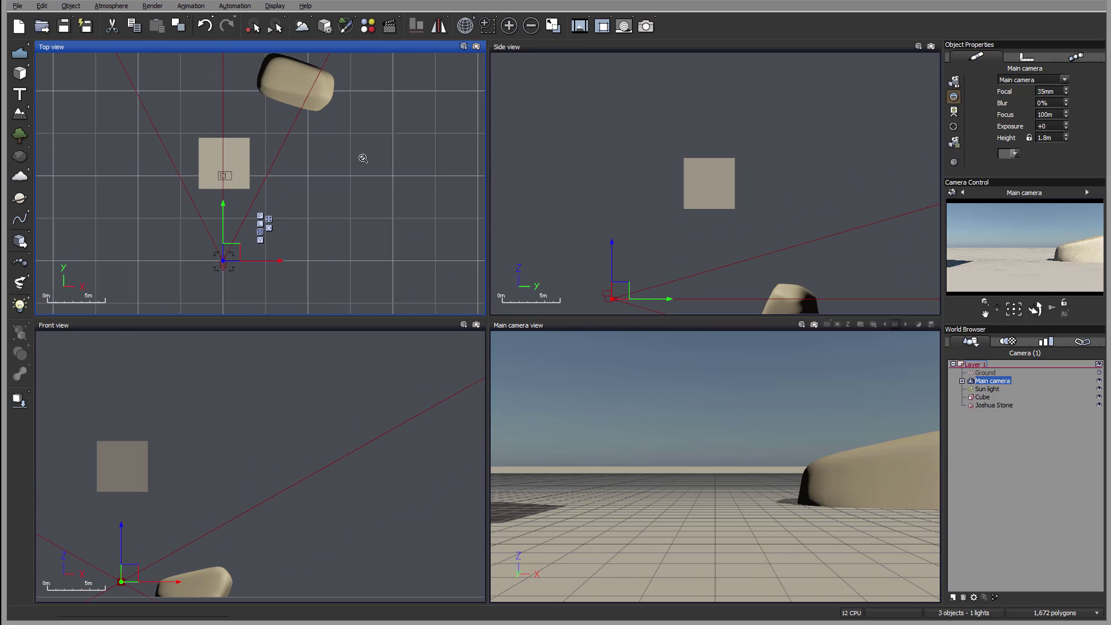
scroll(362, 157, "down", 2)
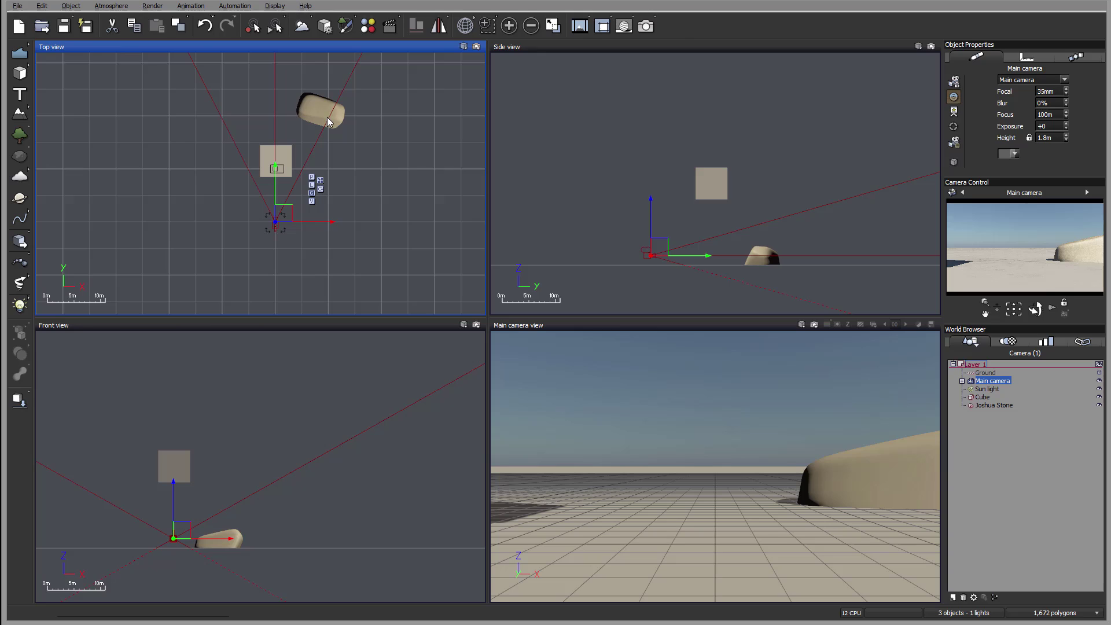
scroll(327, 117, "up", 2)
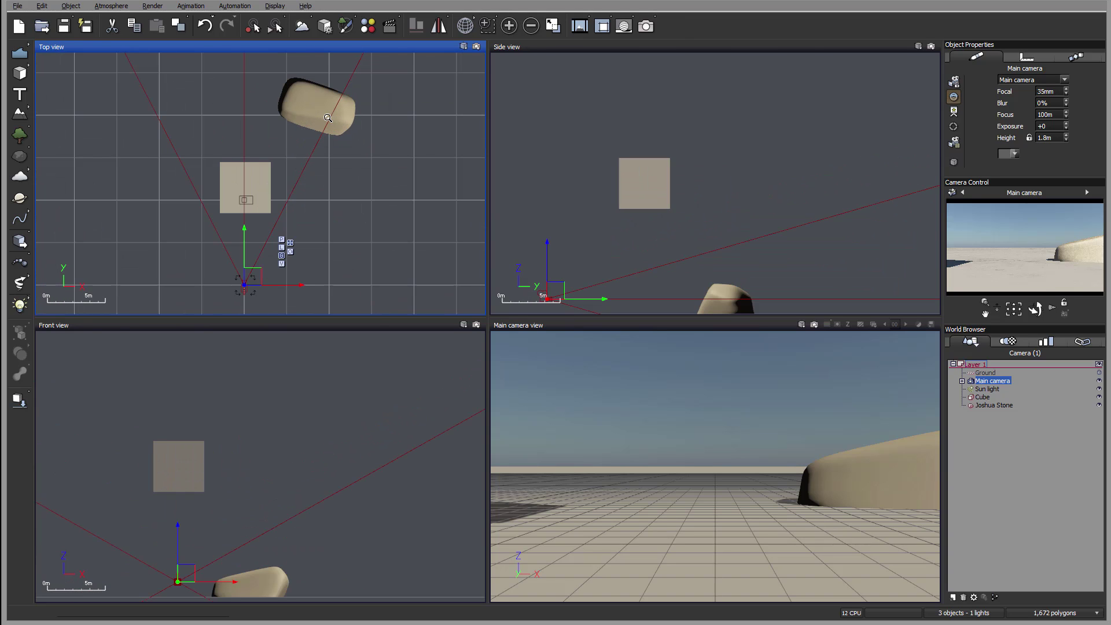
- Maximize the Top view and restore the four-view layout in several ways
left_click(549, 26)
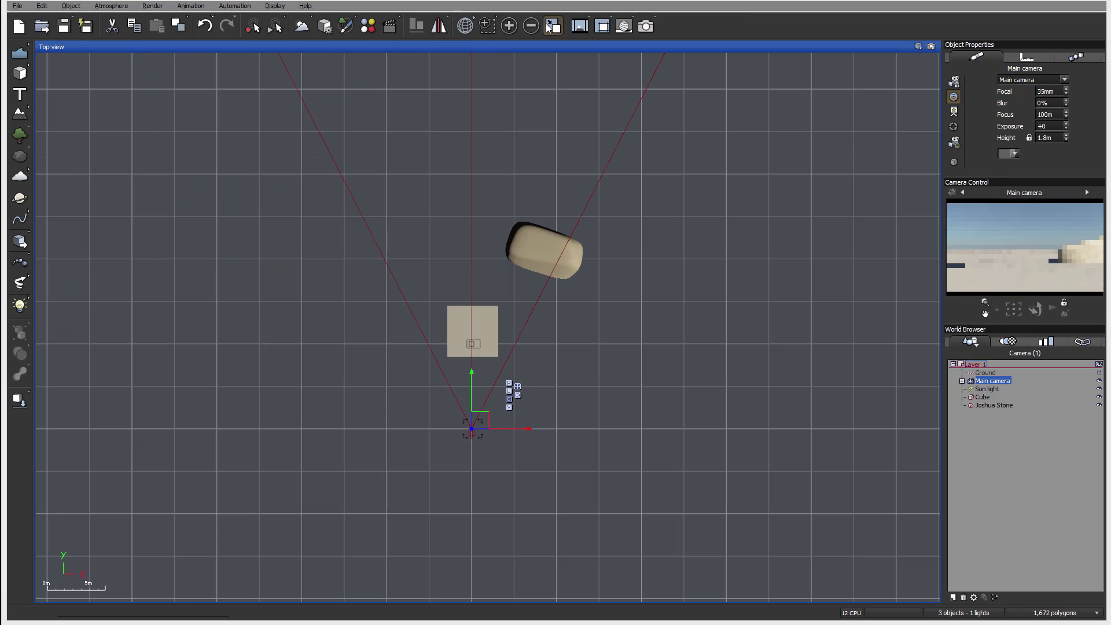
left_click(549, 26)
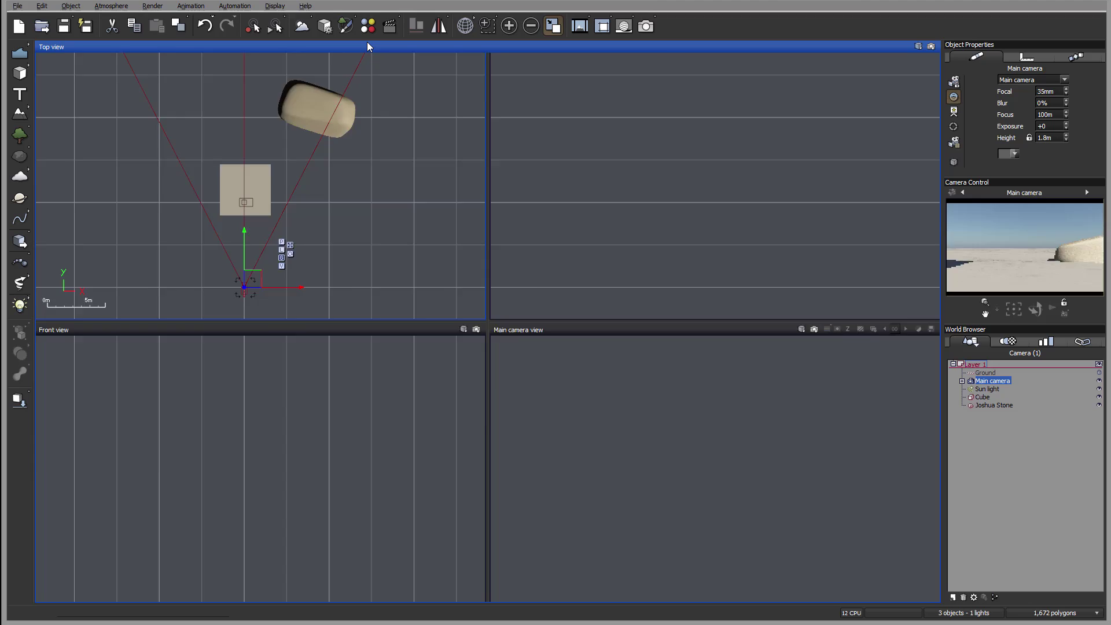
double_click(368, 46)
double_click(368, 47)
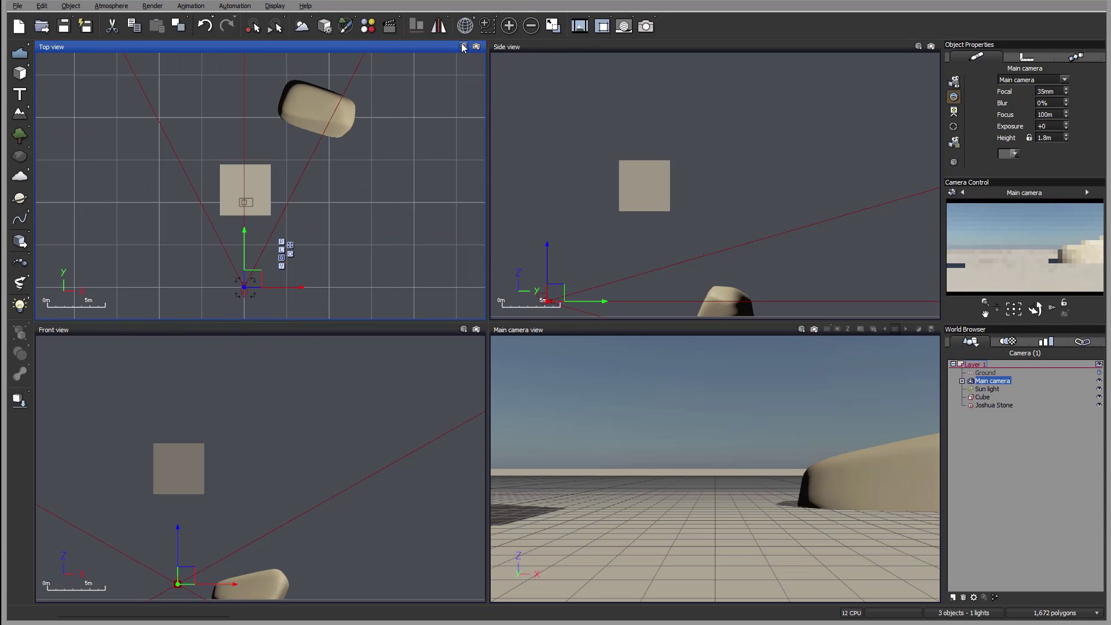
left_click(464, 47)
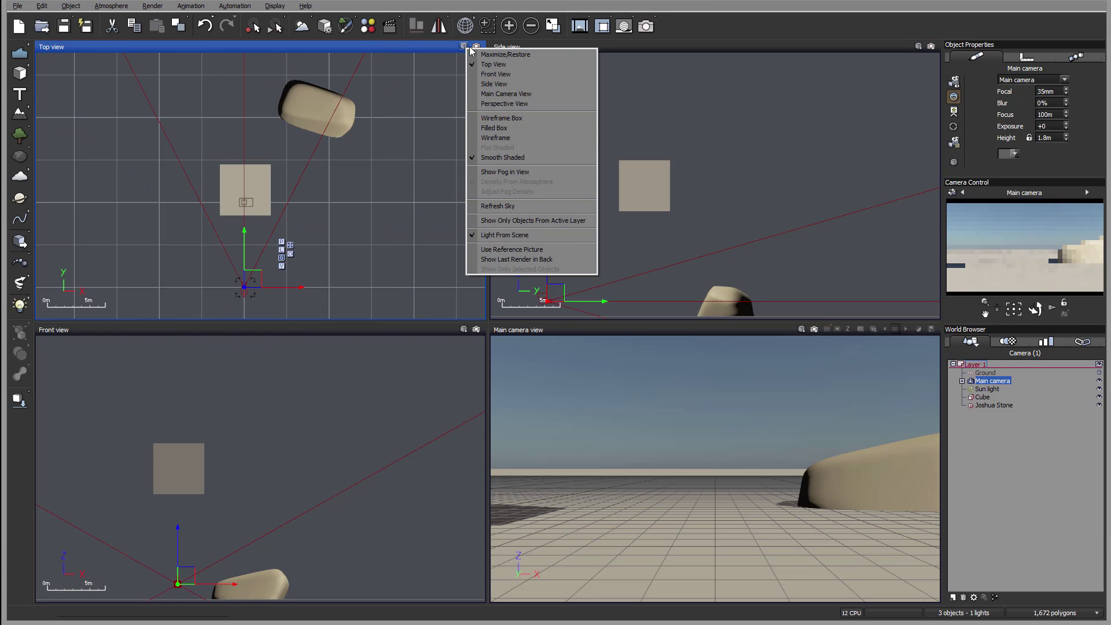
left_click(520, 56)
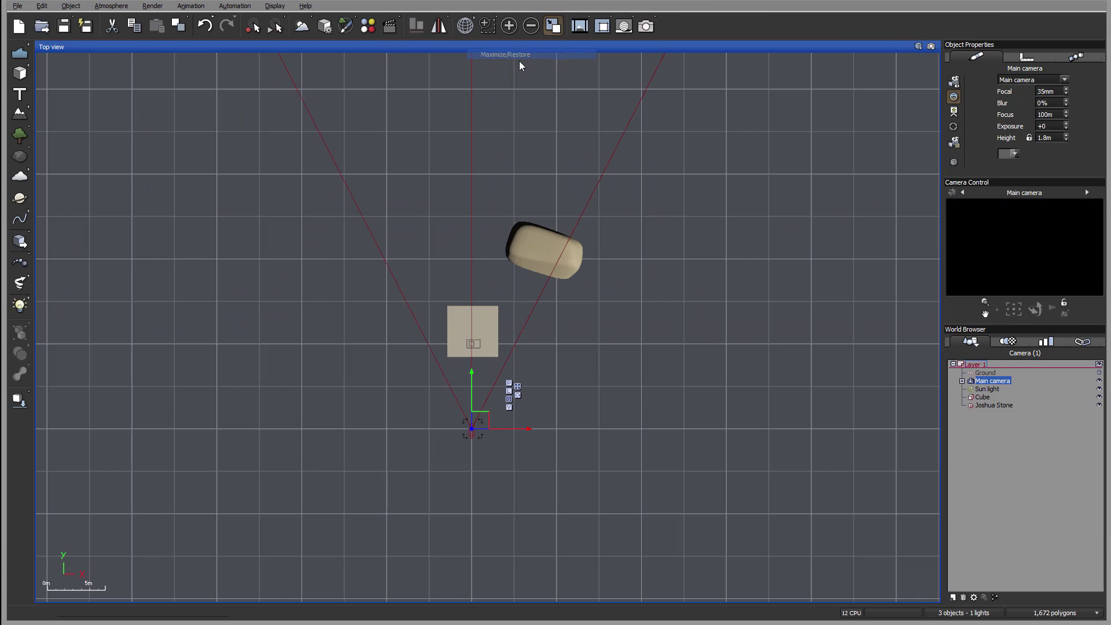
double_click(477, 48)
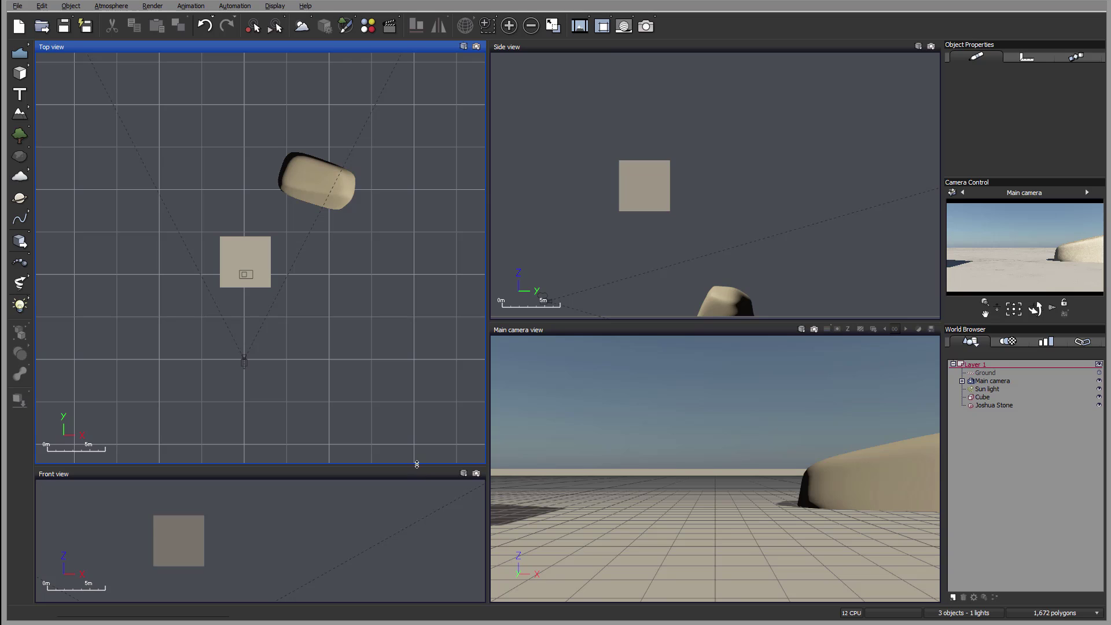
- Make the Front view taller and mark a render area over the stone in Main camera view
left_click_drag(417, 464, 432, 298)
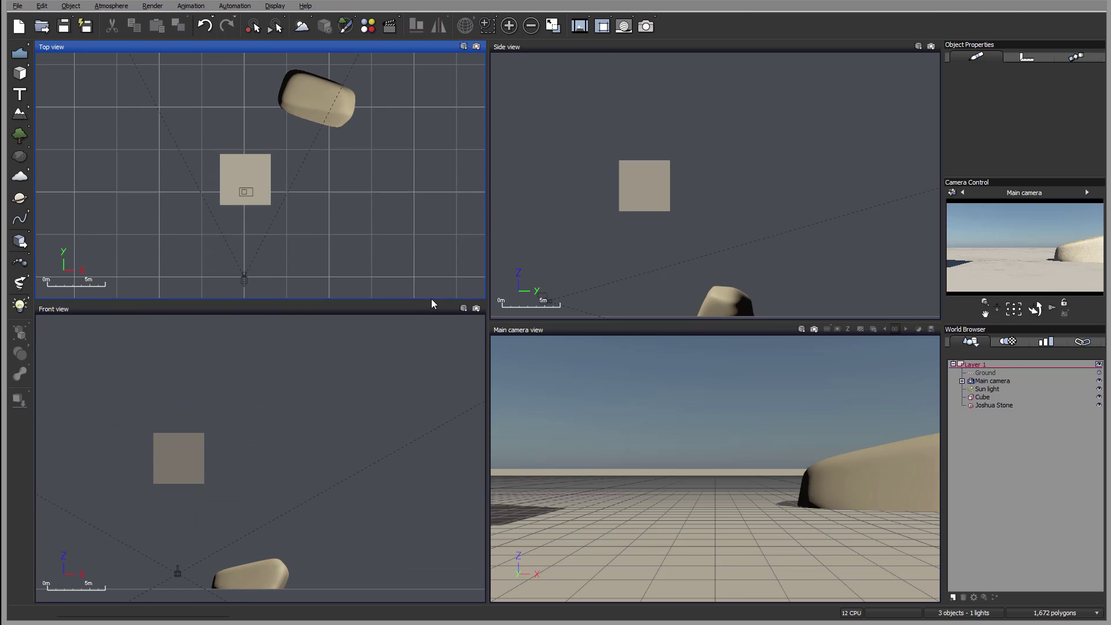
left_click(604, 26)
left_click(602, 26)
left_click_drag(780, 440, 876, 484)
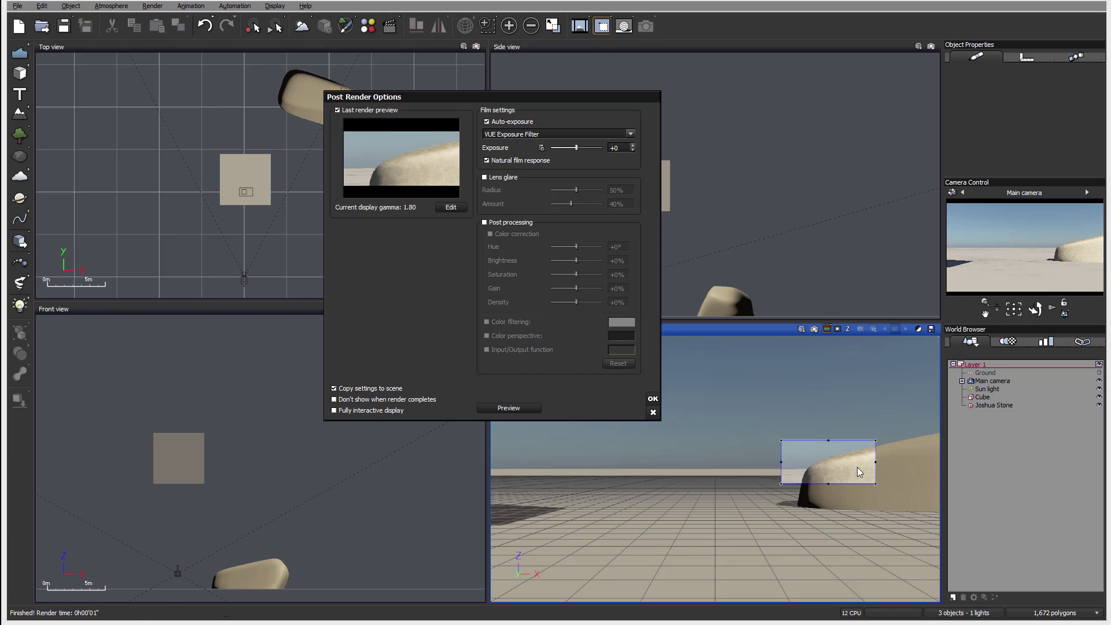
- Dismiss Post Render Options and toggle the render area off and back on
left_click(653, 413)
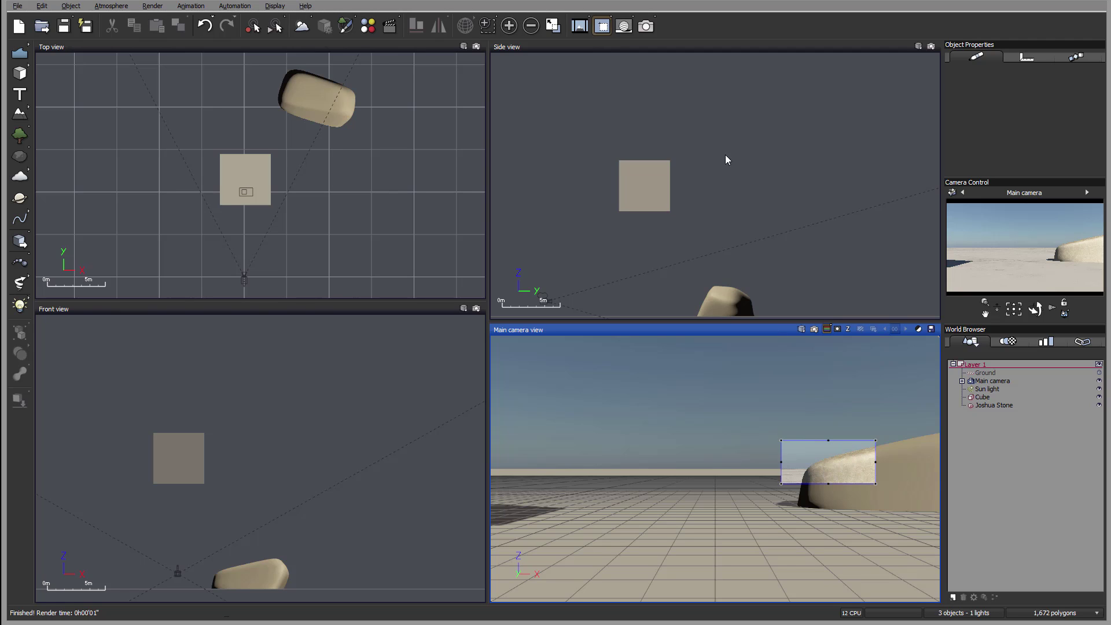
left_click(602, 26)
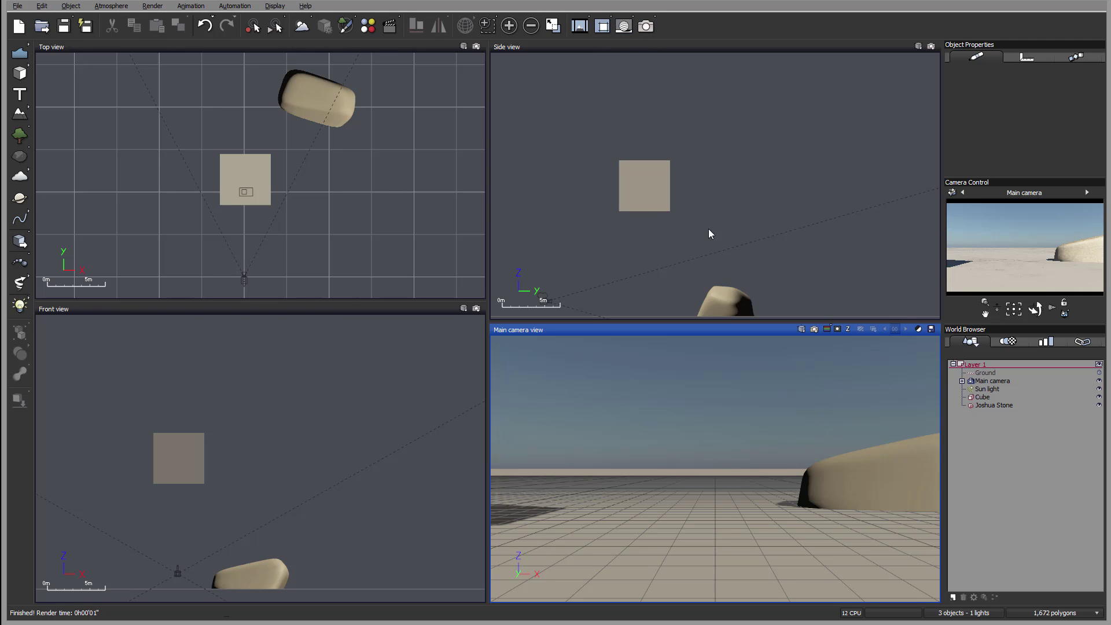
left_click(602, 26)
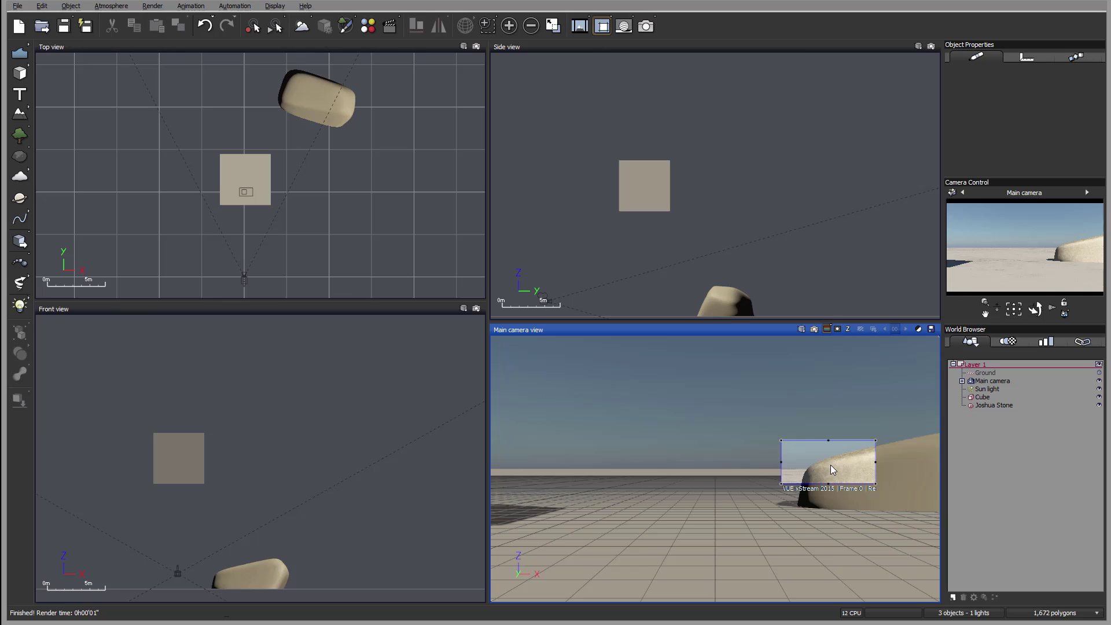
- Uncheck Use Render Area in the render area's context menu in Main camera view
right_click(831, 464)
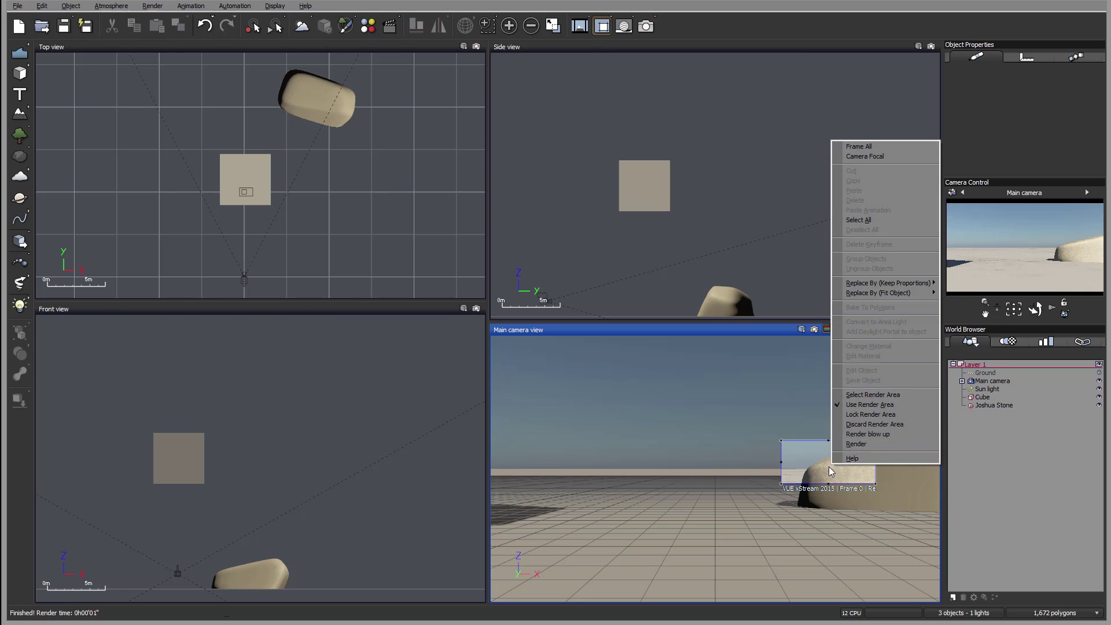
left_click(883, 405)
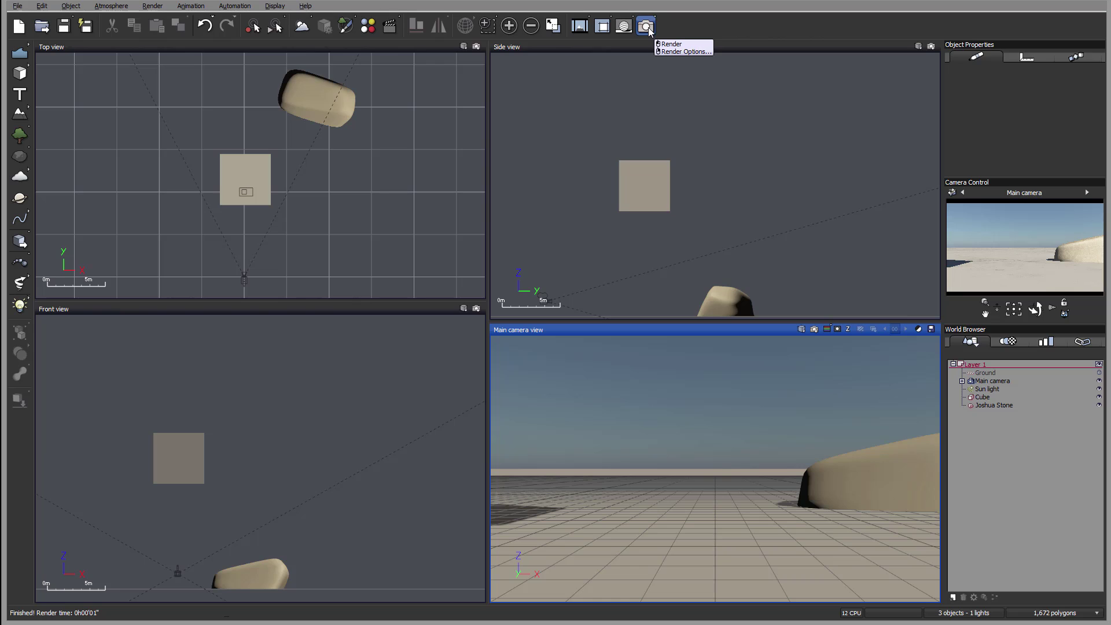
- Render the full main camera view, accept Post Render Options, then check Render Options unchanged
left_click(647, 26)
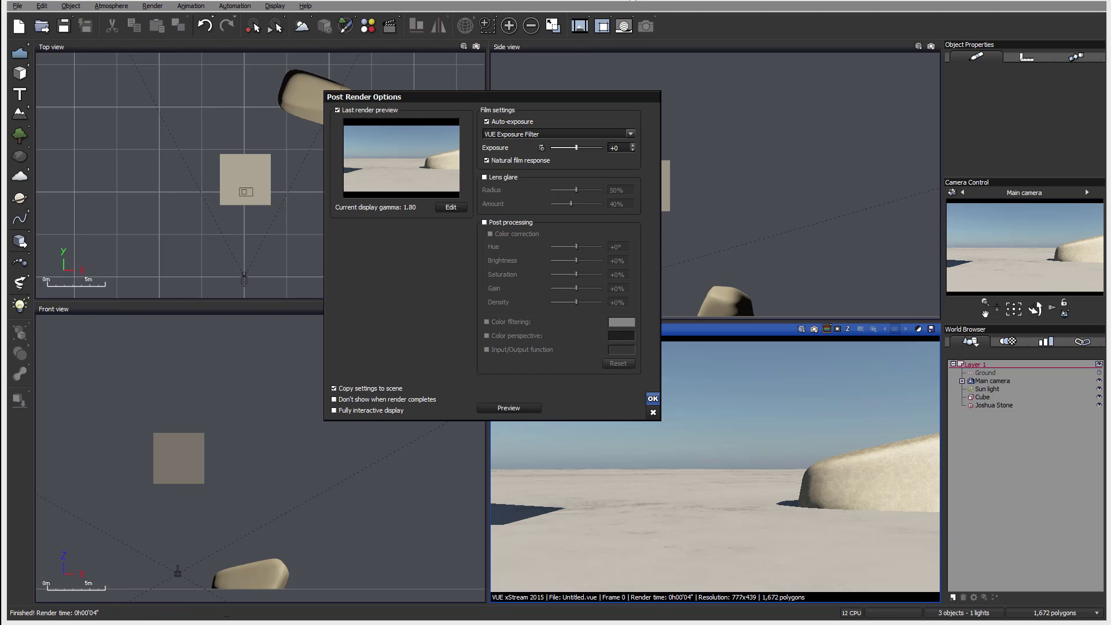
left_click(653, 398)
left_click(645, 25)
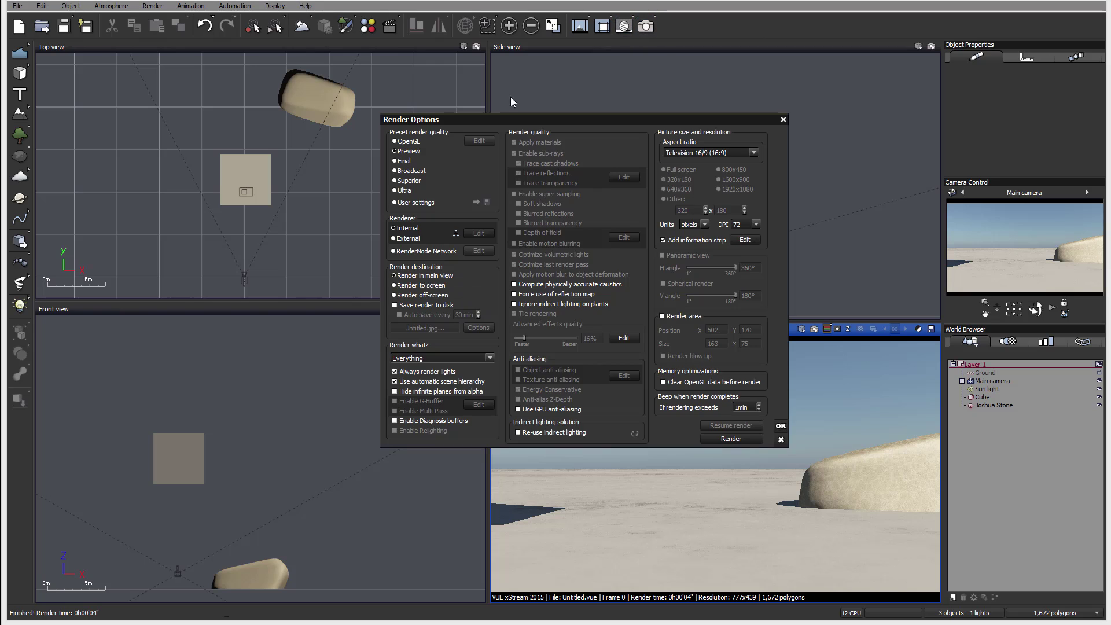
left_click(782, 440)
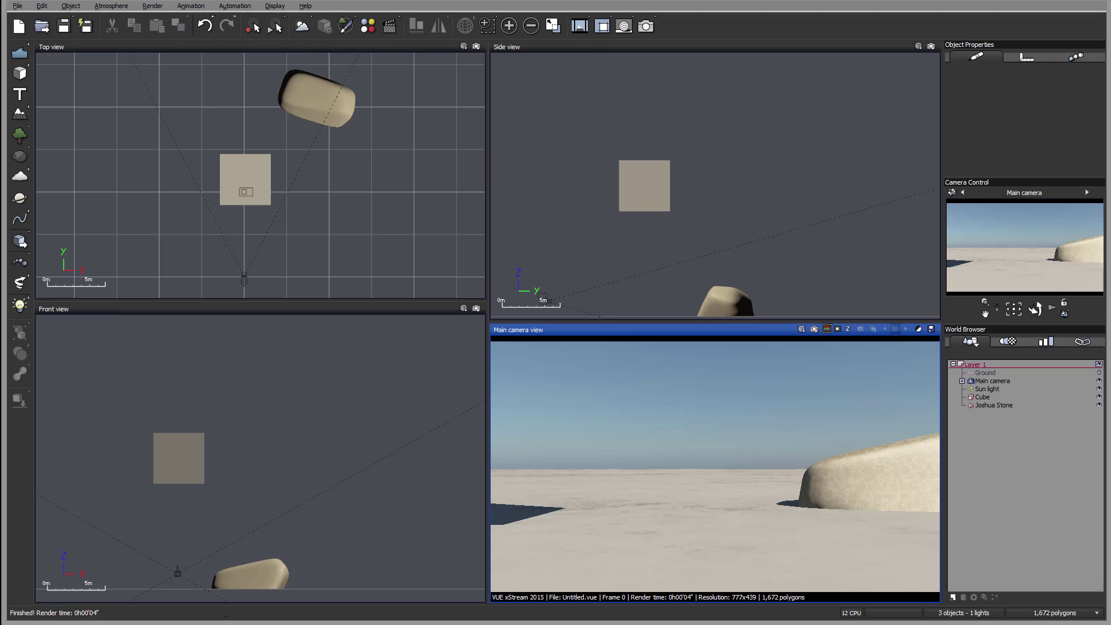